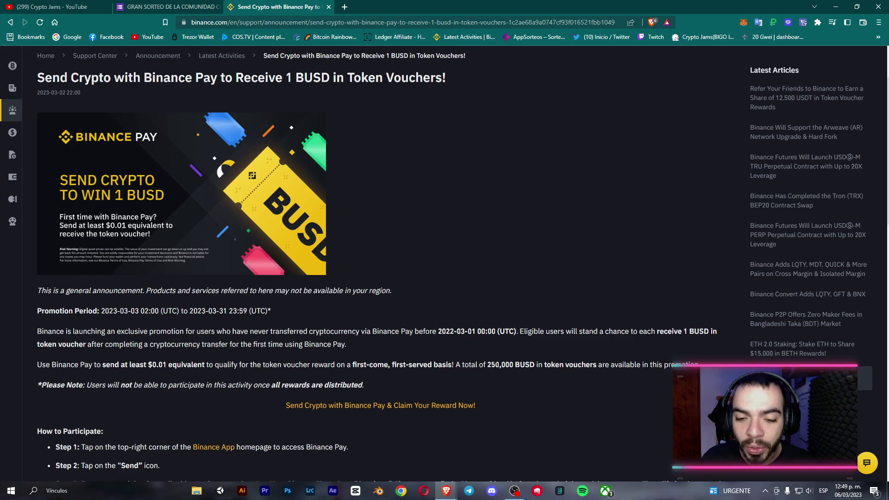
# - Review the reward terms and participation steps in the Binance Pay token voucher announcement
pyautogui.moveTo(491, 365); pyautogui.dragTo(513, 364)
pyautogui.click(551, 277)
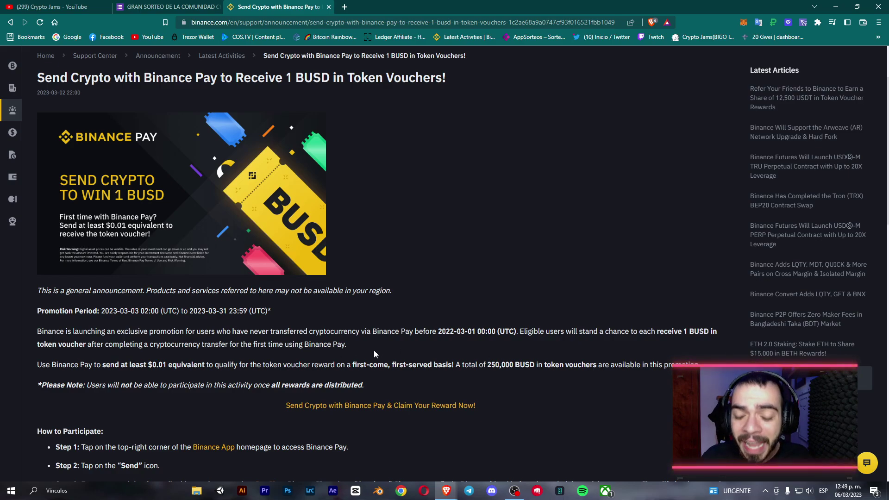
pyautogui.scroll(-2, 521, 336)
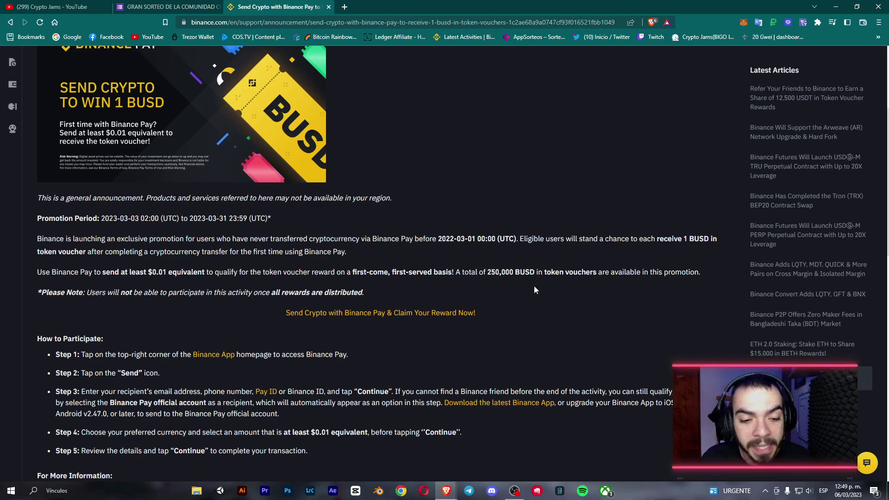
# - Go to the Funding wallet and open its Binance Pay dashboard
pyautogui.scroll(4, 535, 290)
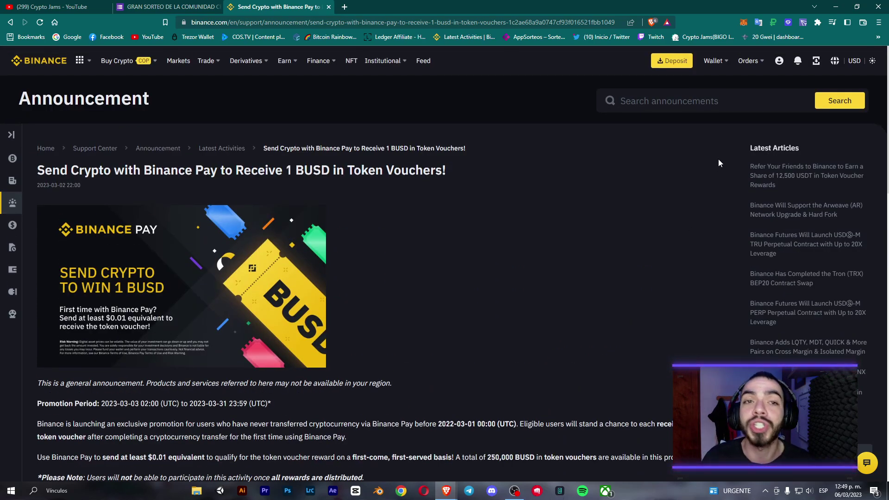
pyautogui.moveTo(718, 67)
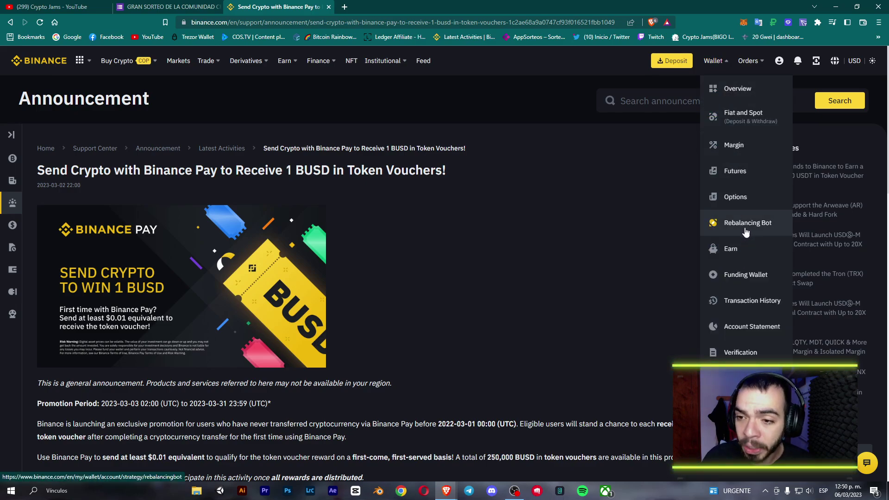
pyautogui.click(747, 281)
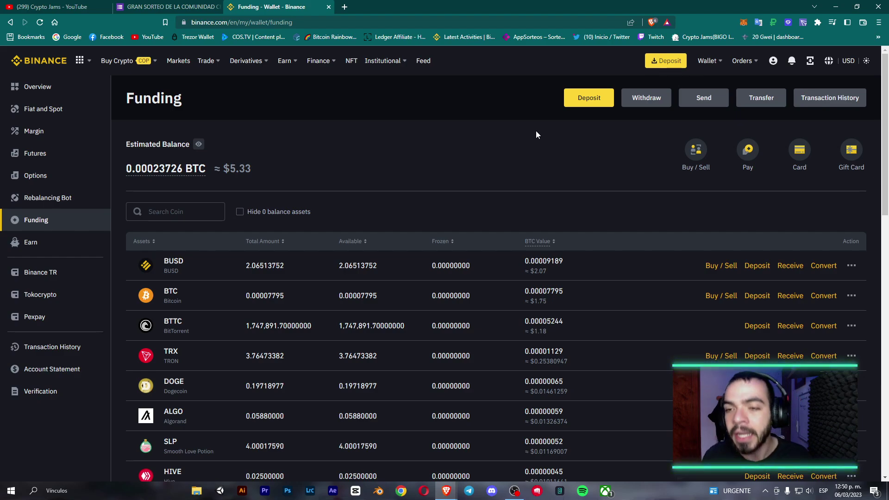
pyautogui.click(748, 150)
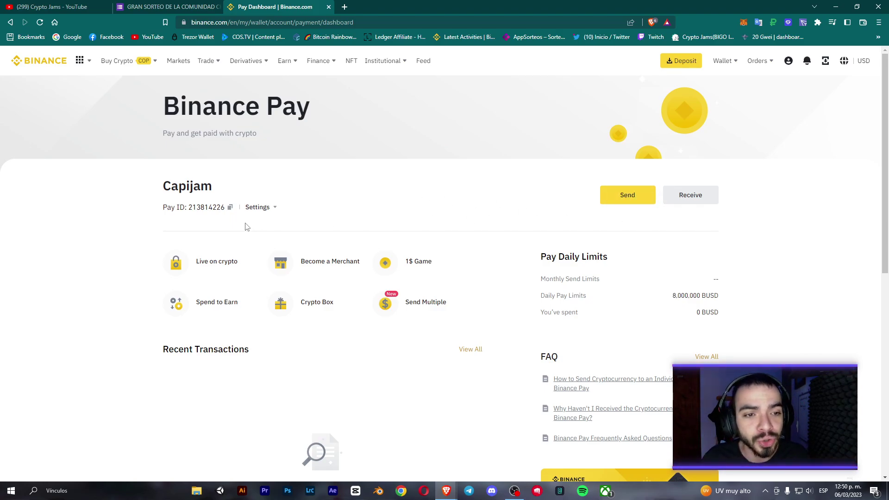
# - Copy the account's own Pay ID from the Binance Pay dashboard
pyautogui.click(230, 207)
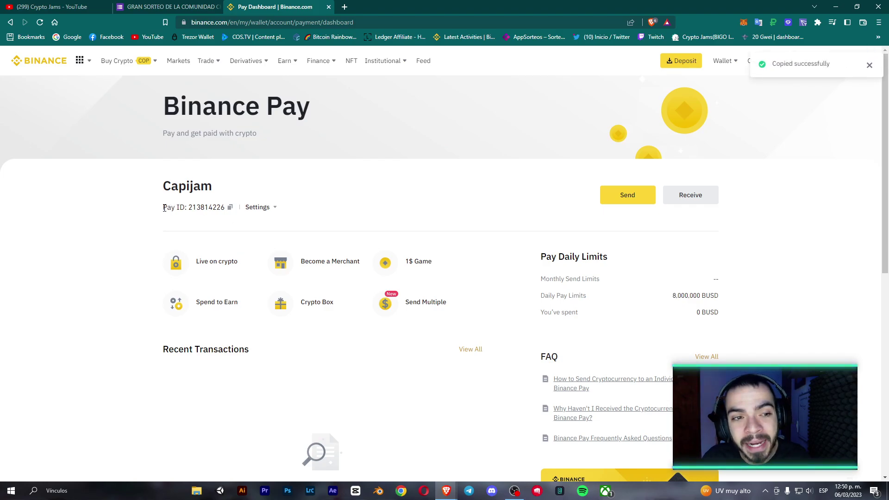
pyautogui.moveTo(164, 208); pyautogui.dragTo(187, 208)
pyautogui.click(819, 209)
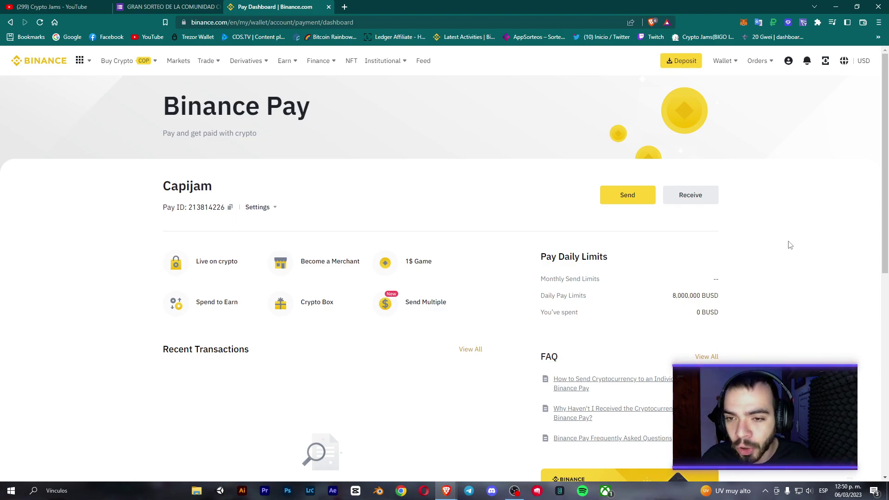
# - Start a Binance Pay send, identify the recipient by the copied Pay ID, and proceed to the amount stage
pyautogui.click(633, 203)
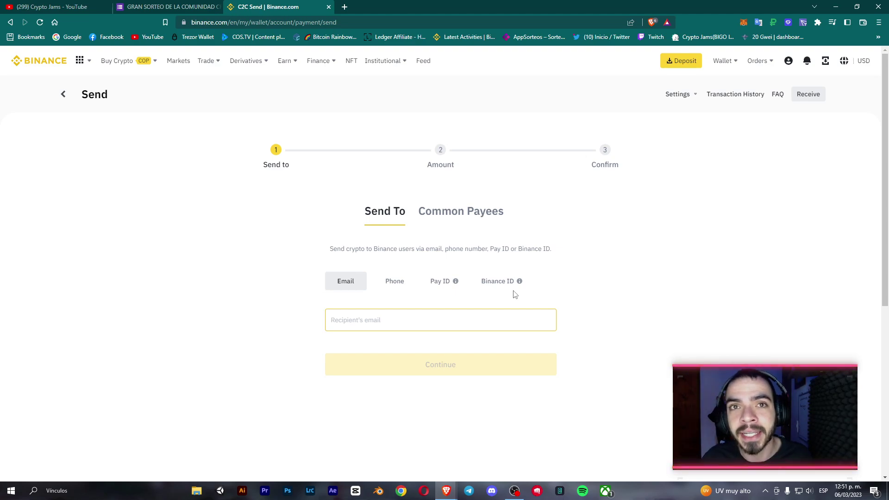
pyautogui.click(442, 285)
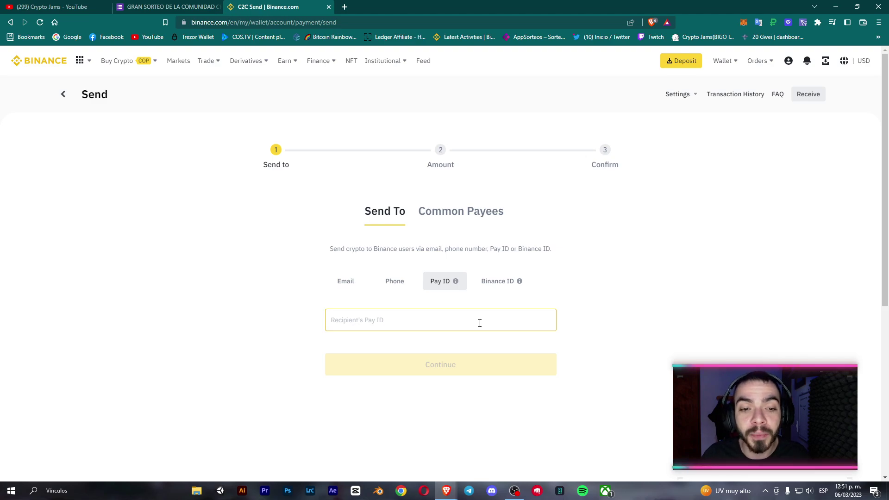
pyautogui.hotkey('ctrl', 'v')
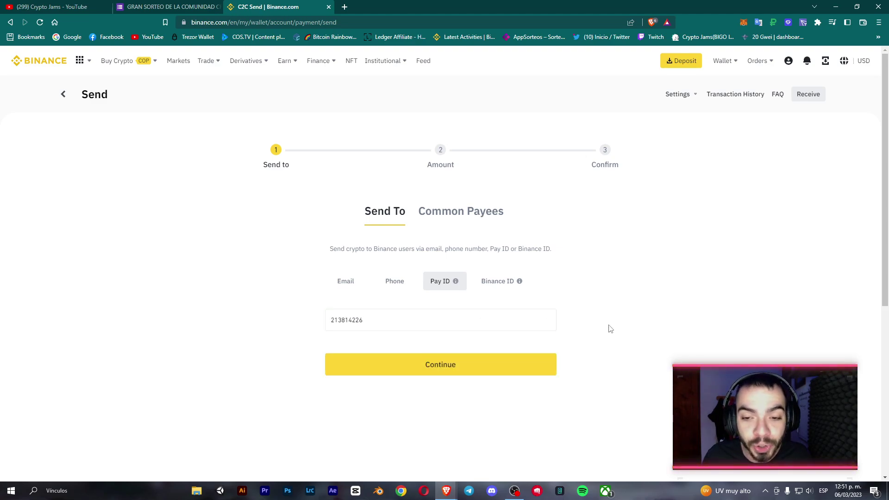
pyautogui.moveTo(478, 321); pyautogui.dragTo(314, 323)
pyautogui.click(634, 312)
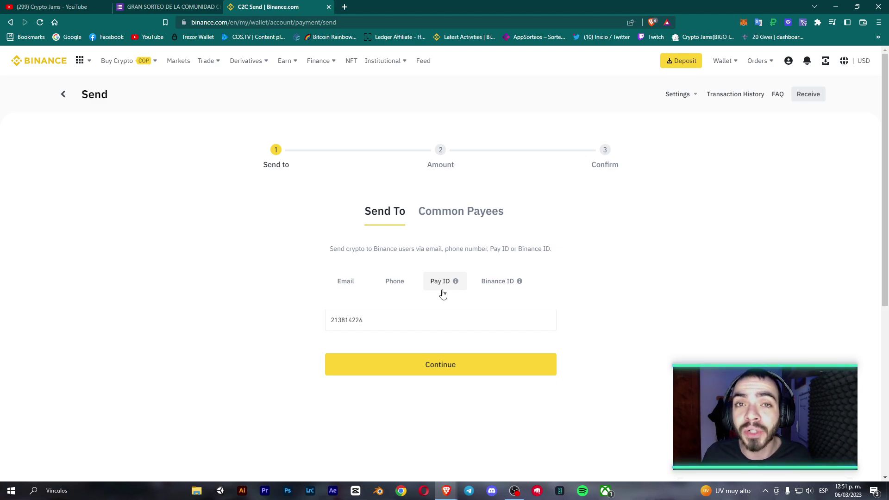
pyautogui.moveTo(407, 327); pyautogui.dragTo(332, 313)
pyautogui.click(694, 310)
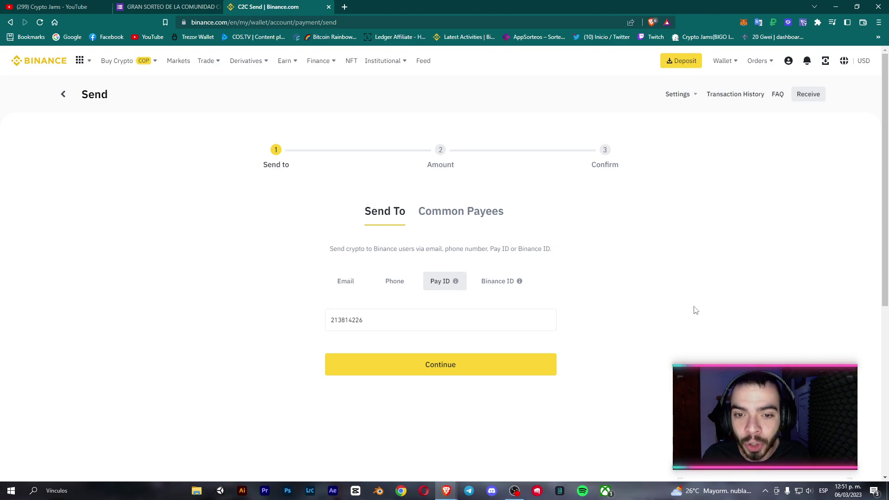
pyautogui.click(454, 369)
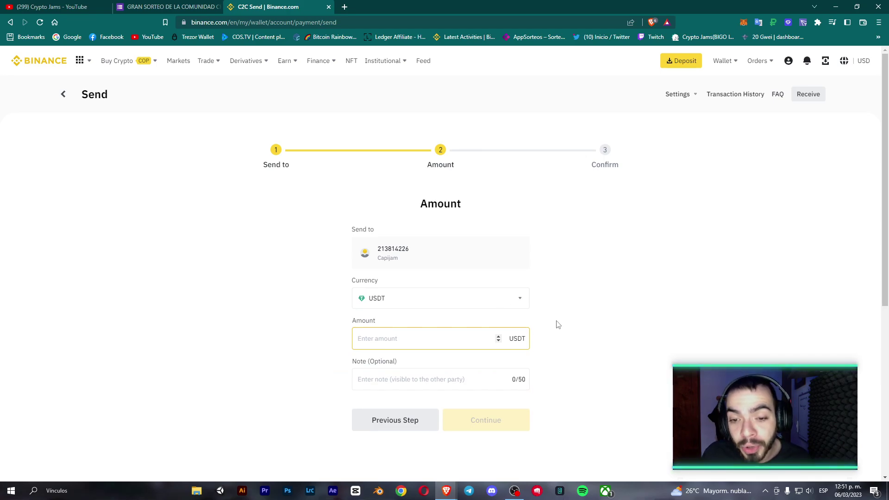
# - Choose BUSD as the currency for the payment
pyautogui.click(510, 306)
pyautogui.click(510, 306)
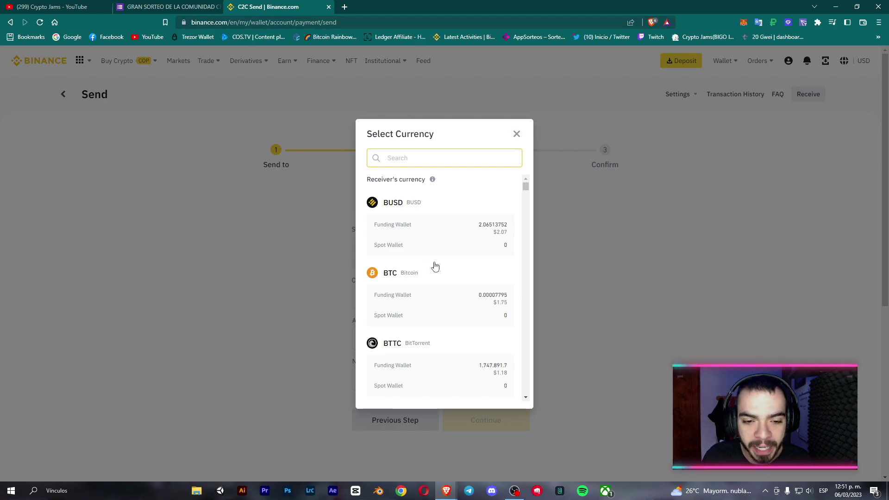
pyautogui.scroll(-1, 444, 291)
pyautogui.scroll(-2, 453, 292)
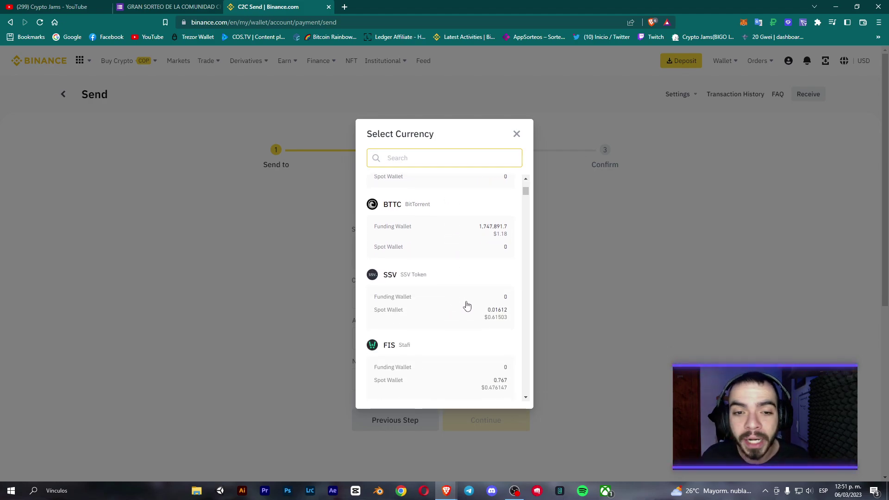
pyautogui.scroll(3, 467, 306)
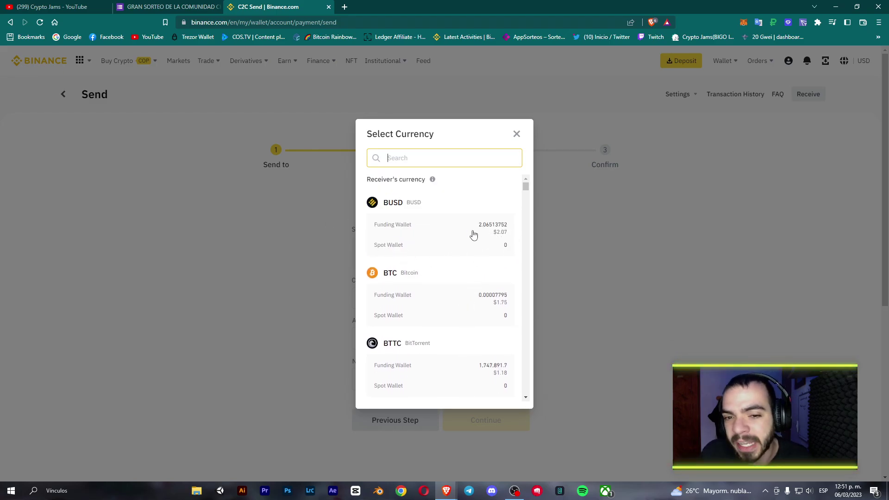
pyautogui.click(455, 234)
# - Set the payment amount to 0.01 BUSD
pyautogui.click(393, 341)
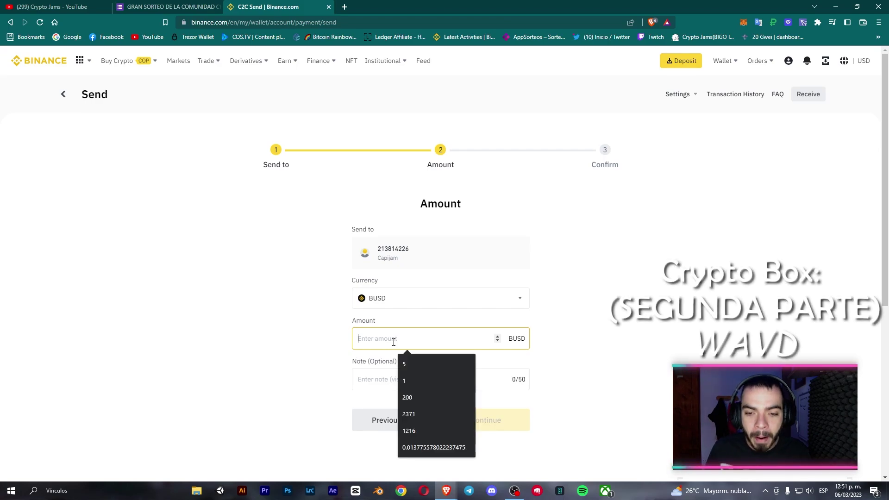
pyautogui.write('0.01')
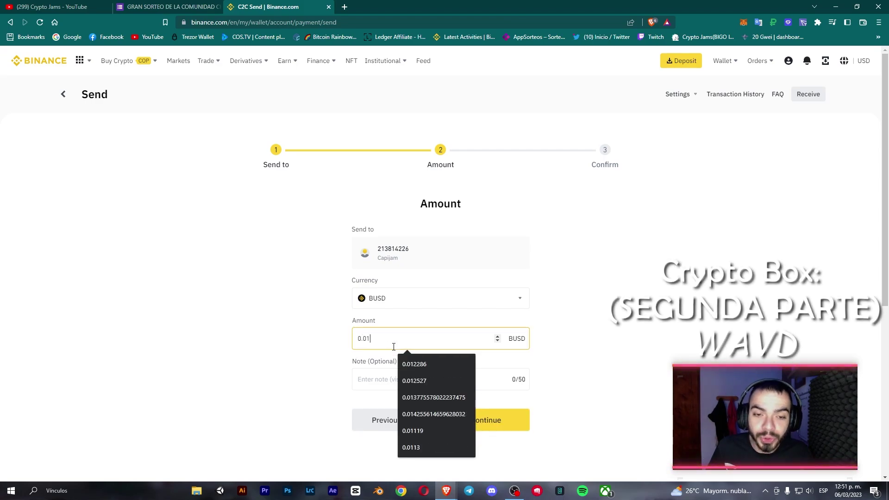
pyautogui.click(601, 366)
pyautogui.click(480, 384)
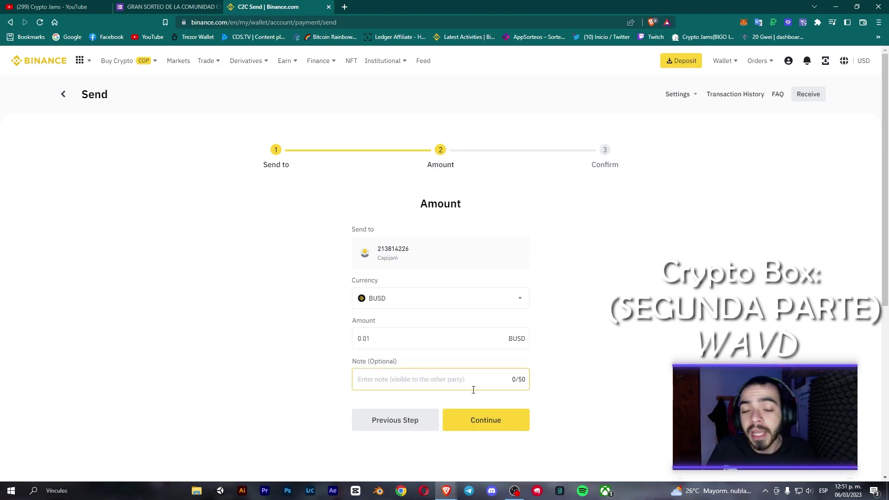
pyautogui.click(422, 379)
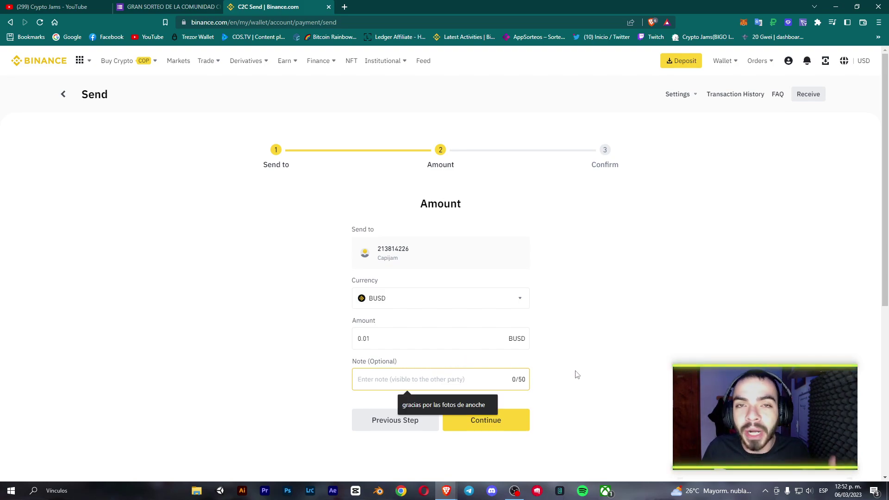
pyautogui.click(577, 375)
pyautogui.click(432, 377)
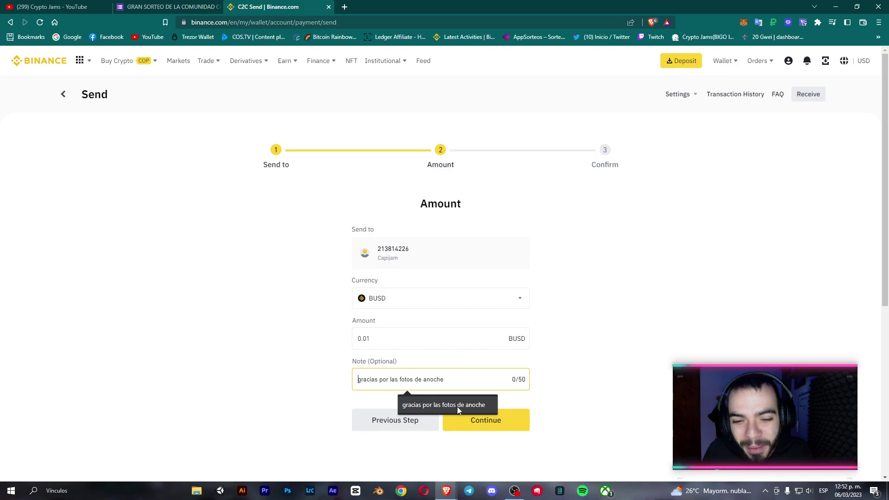
pyautogui.click(598, 388)
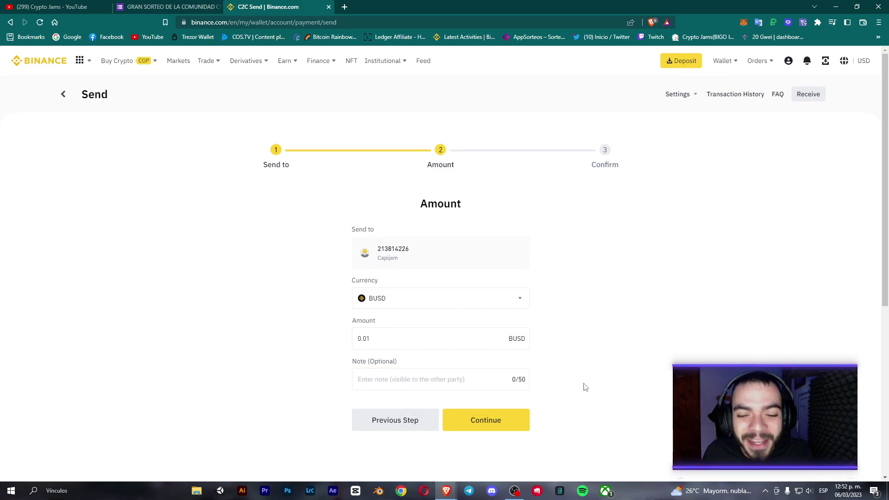
pyautogui.click(495, 338)
pyautogui.moveTo(398, 334); pyautogui.dragTo(350, 340)
pyautogui.click(642, 314)
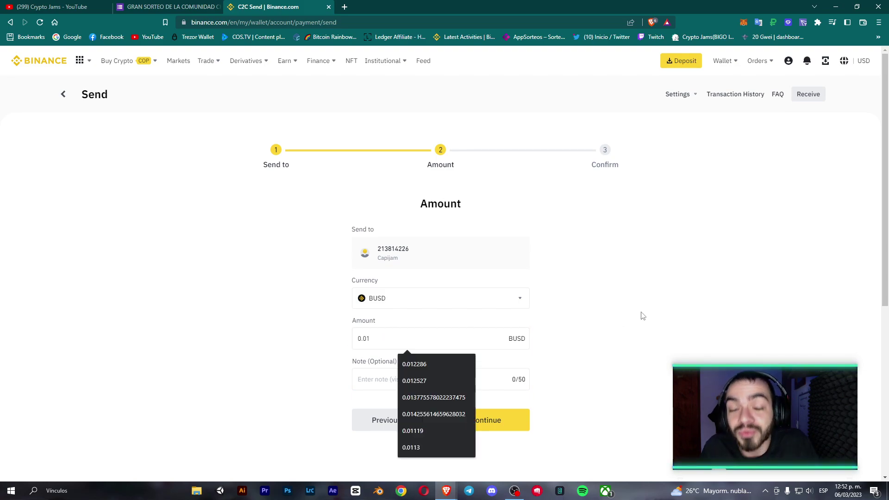
# - Try to submit the 0.01 BUSD payment without a note and dismiss the resulting dialog
pyautogui.click(486, 427)
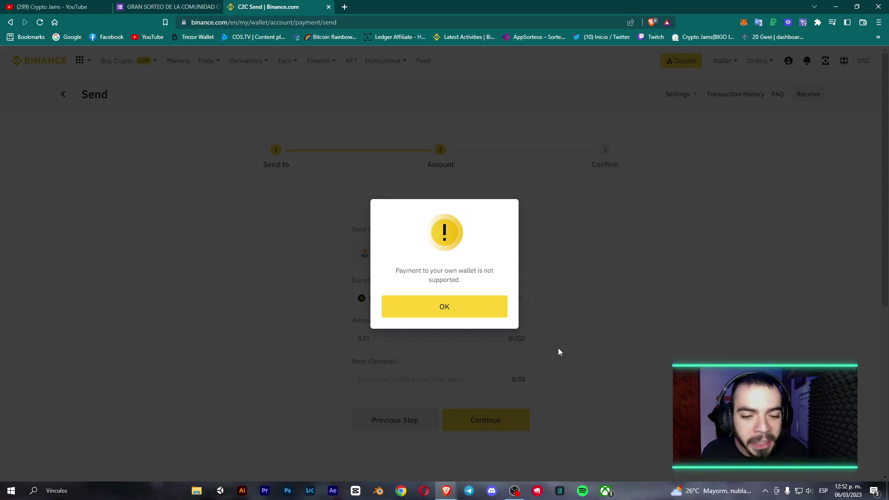
pyautogui.click(479, 311)
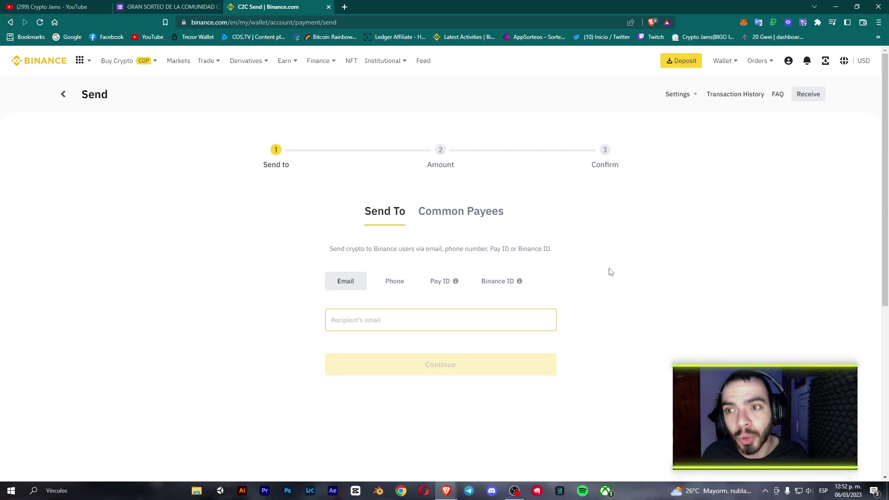
# - Open the account's Reward Center
pyautogui.moveTo(788, 68)
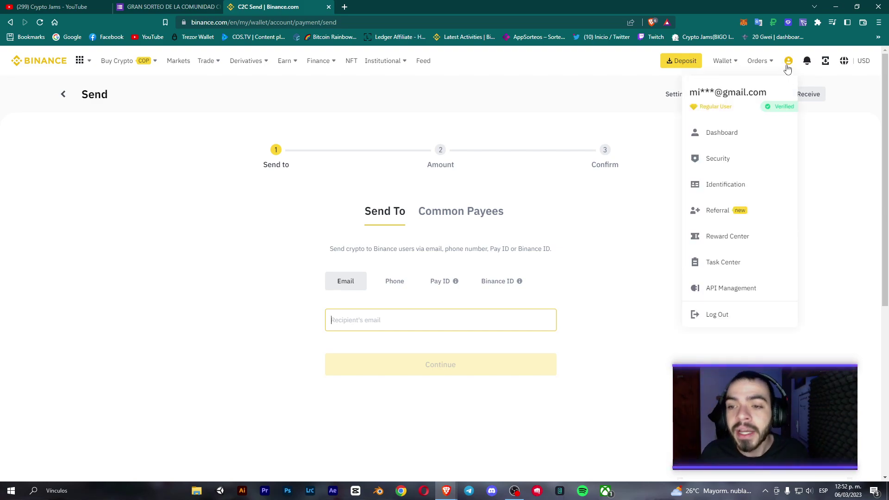
pyautogui.click(731, 245)
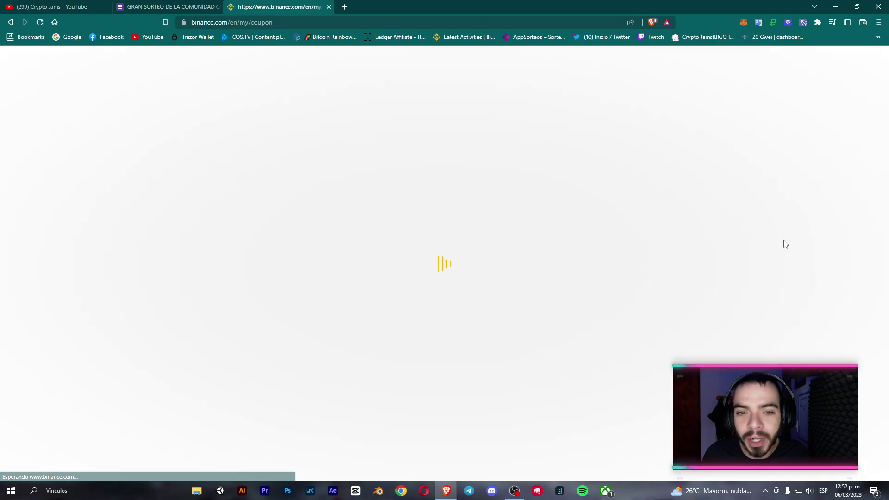